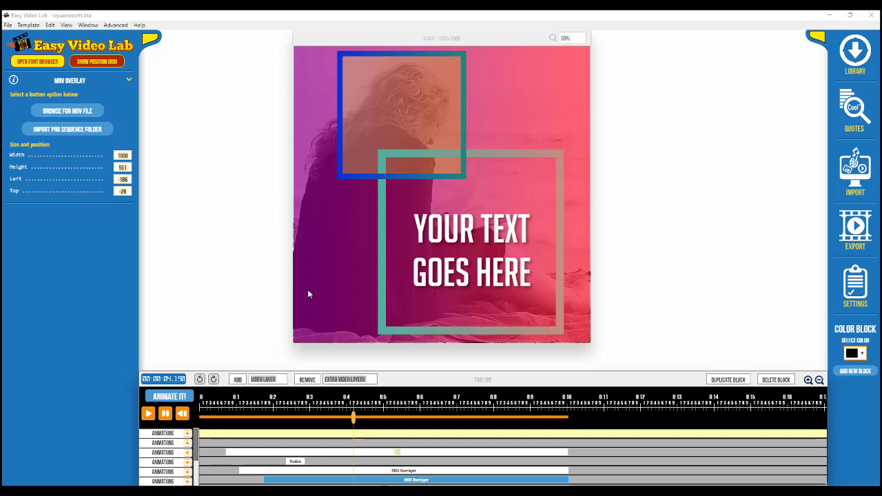
Scrub the preview from the very start forward until the pink overlay appears
click(352, 418)
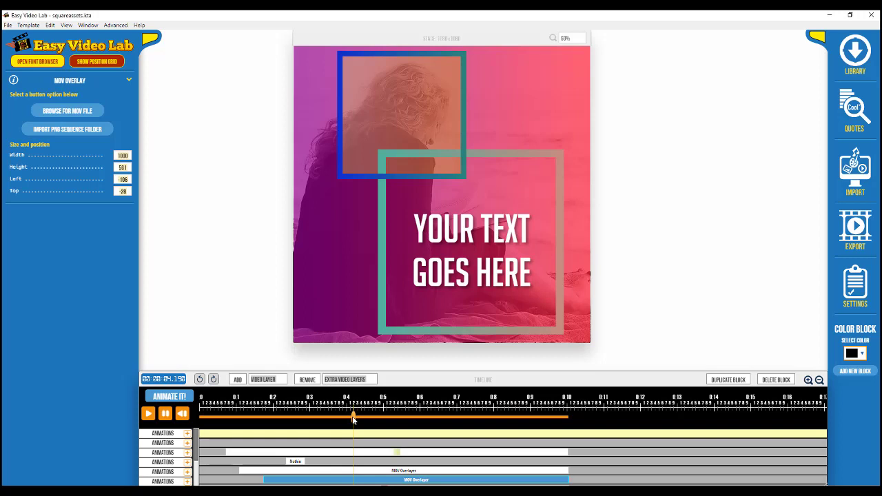
drag(351, 419, 200, 415)
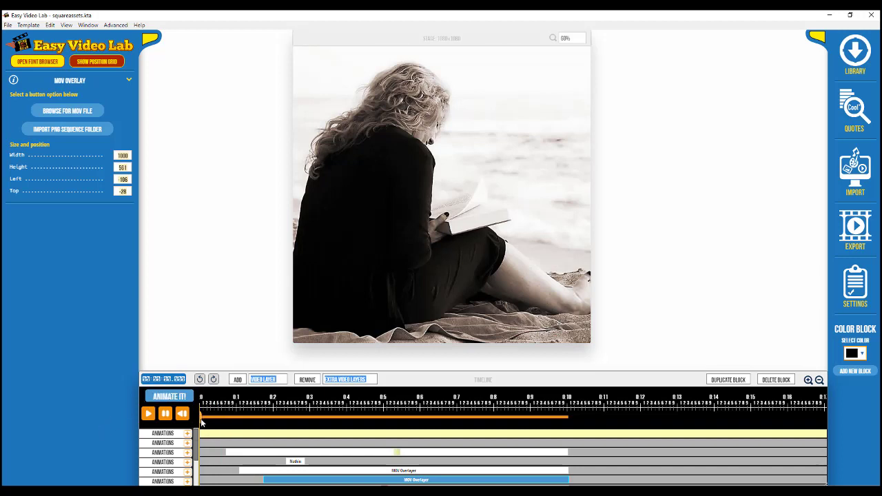
drag(201, 421, 205, 422)
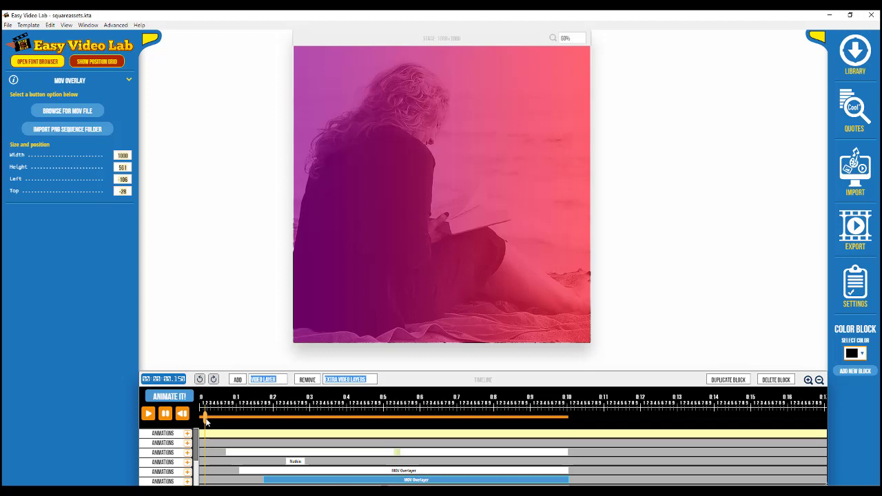
drag(205, 421, 305, 432)
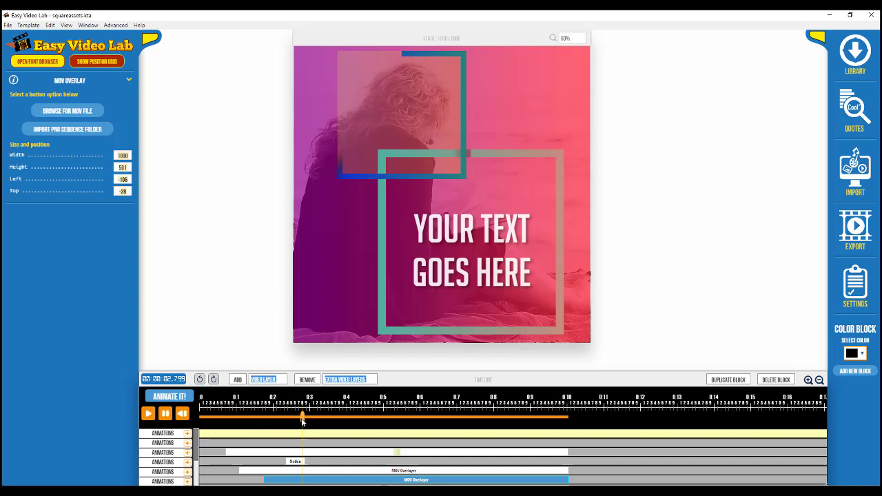
Rewind to about 0.6 s and scrub forward to watch the squares and text animate in
mouse_move(301, 419)
mouse_down()
mouse_move(225, 412)
mouse_move(296, 416)
mouse_up()
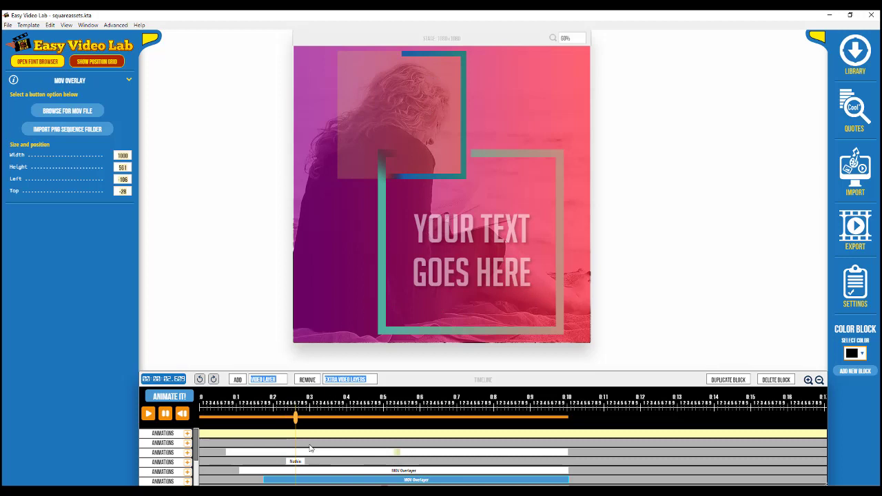
drag(296, 418, 384, 431)
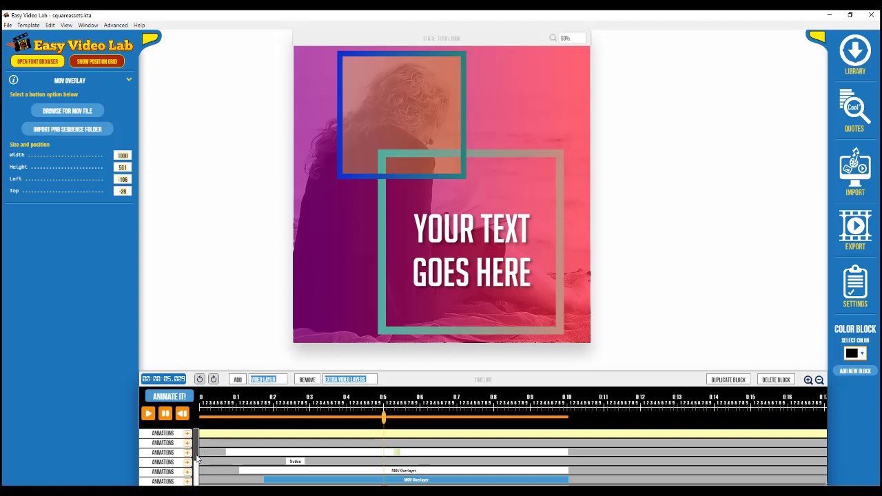
Inset the pink gradient overlay from its bottom-right and top-left corners, then recheck the opening frames
scroll(196, 458, down, 3)
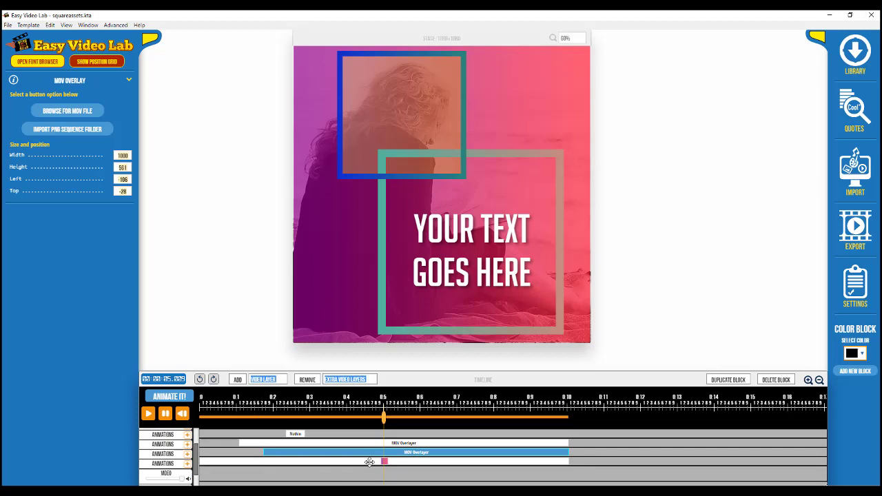
click(369, 462)
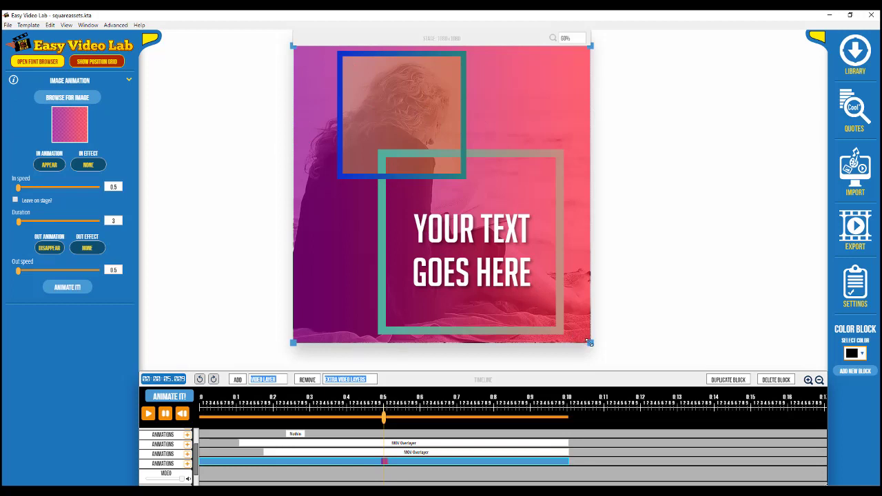
drag(589, 342, 570, 328)
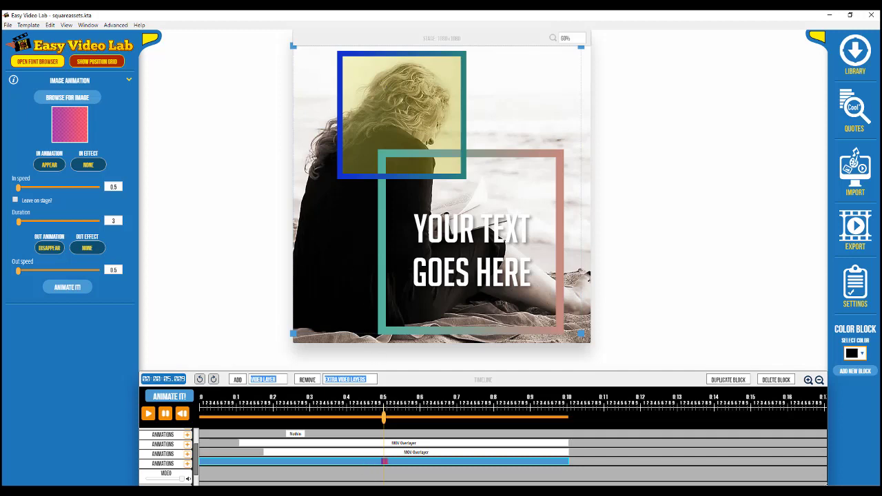
click(181, 413)
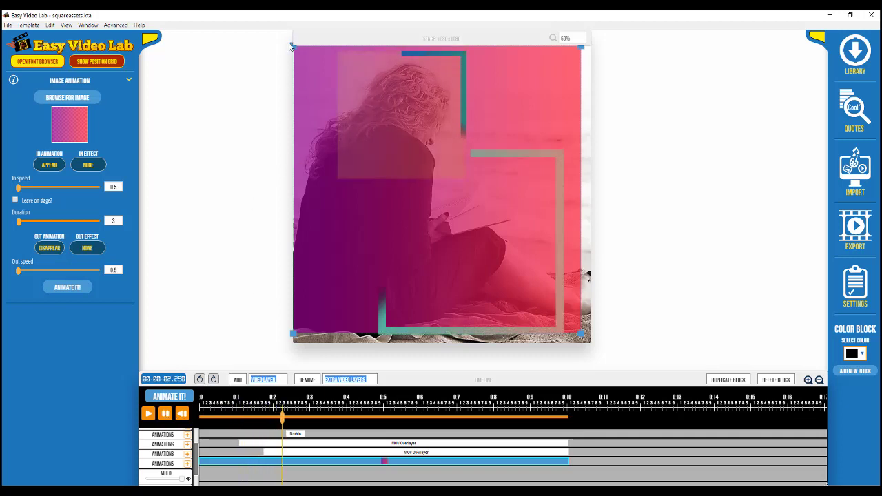
drag(292, 46, 326, 65)
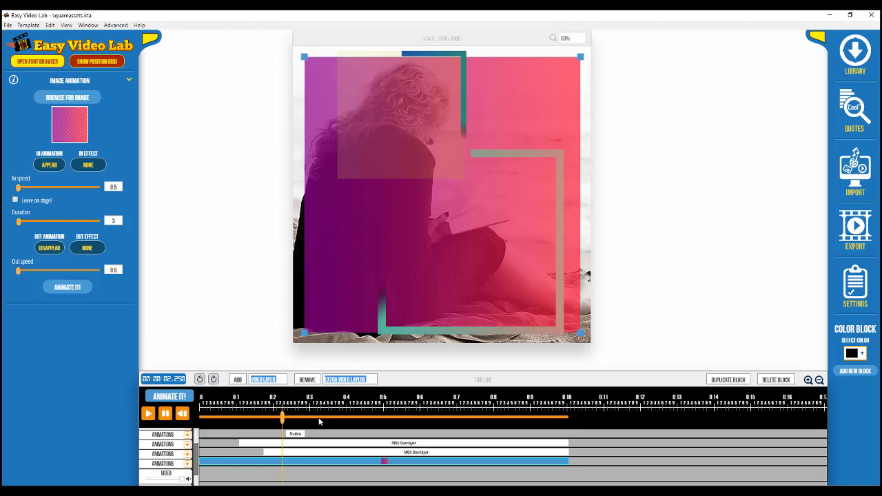
drag(281, 420, 199, 420)
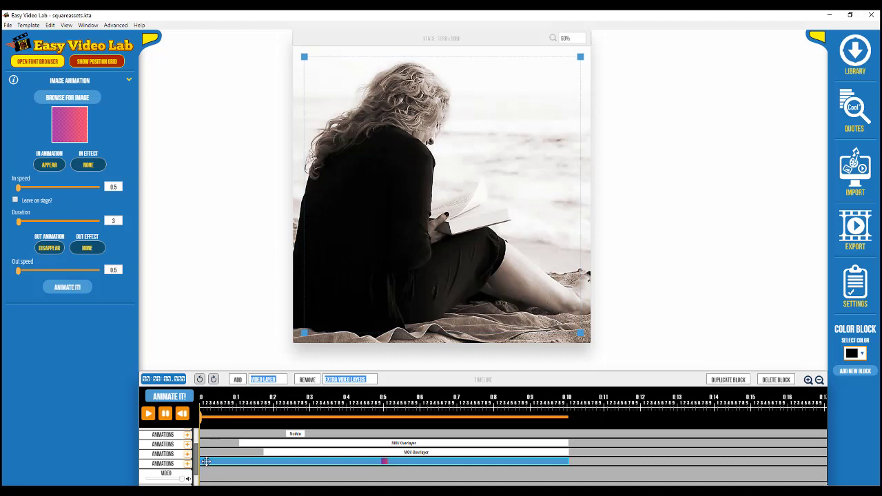
Give the pink overlay a Fade In entrance at speed 0.8 and preview it
click(48, 167)
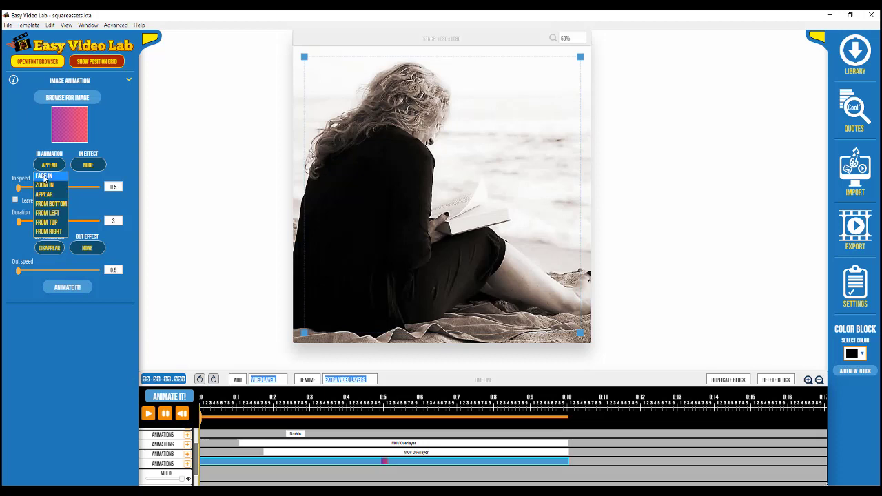
click(44, 176)
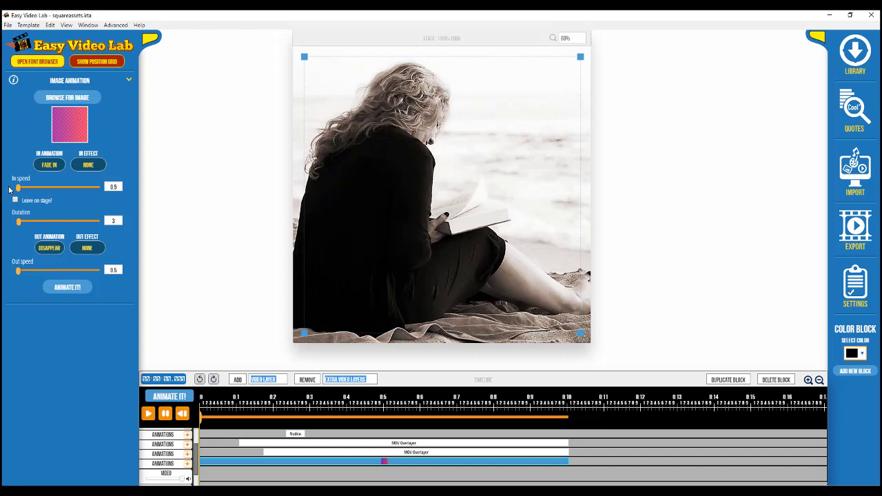
drag(18, 187, 21, 187)
click(70, 292)
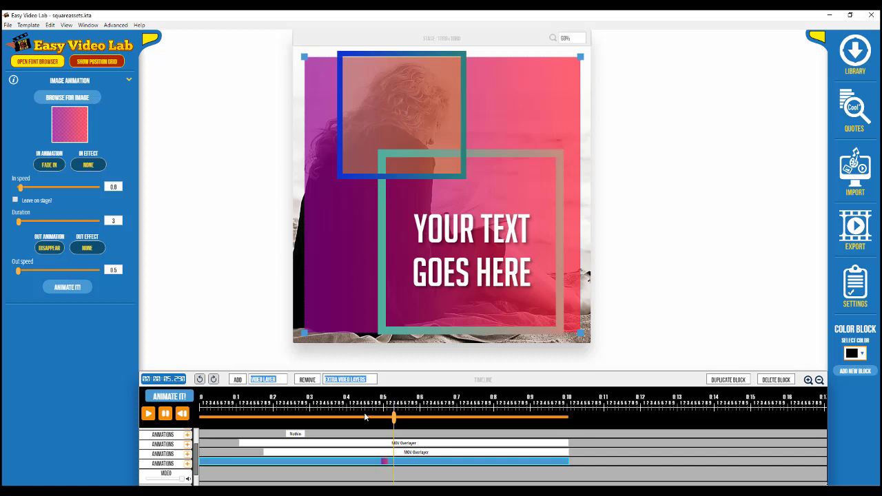
Shrink the teal square overlay and place it near the bottom-left corner
click(358, 443)
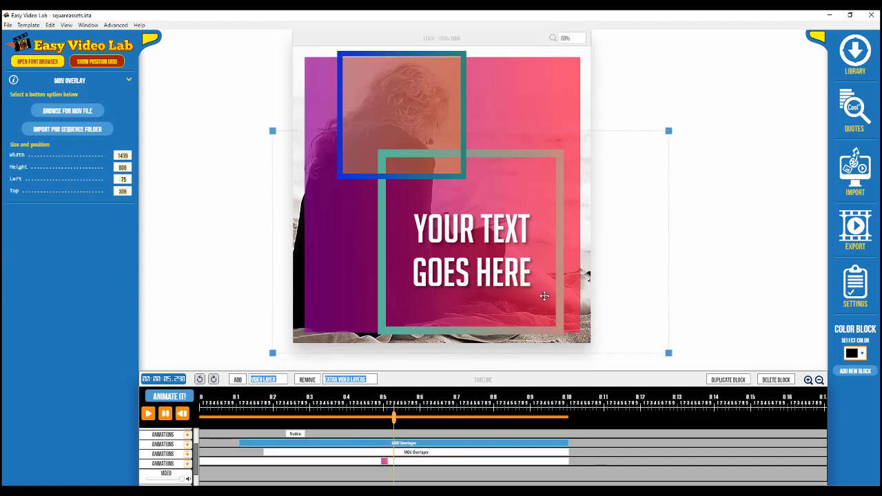
drag(668, 130, 511, 229)
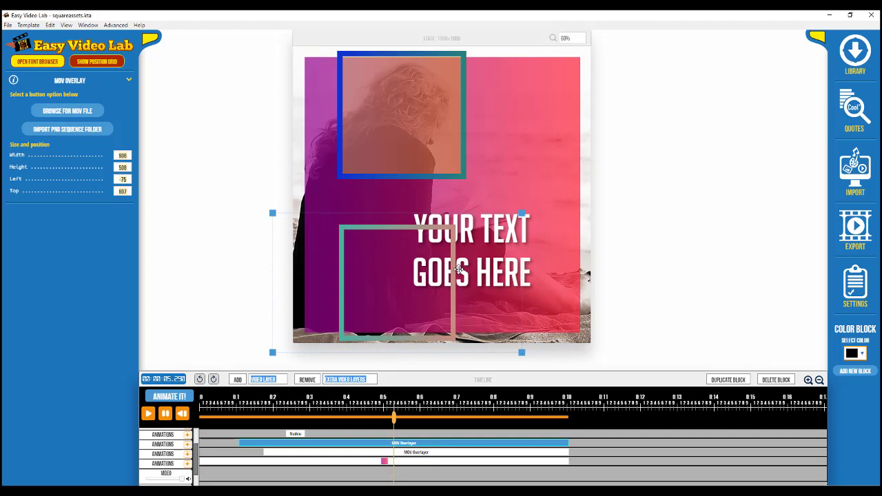
drag(458, 269, 291, 352)
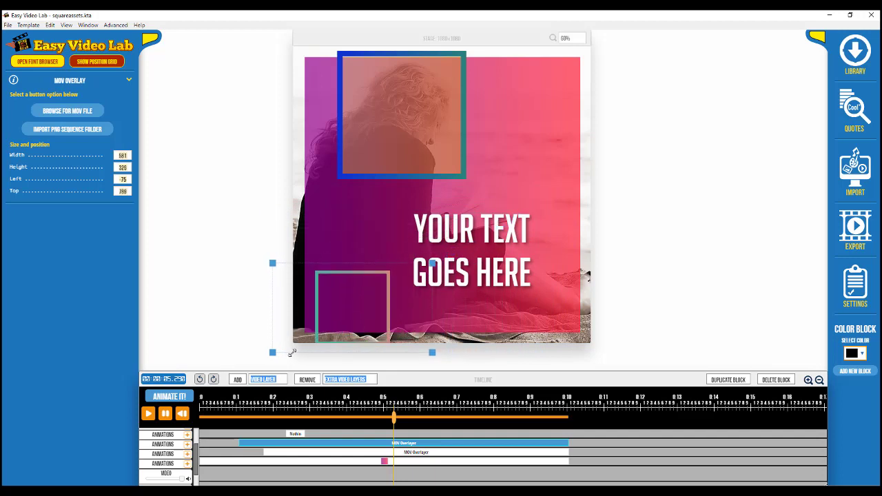
drag(323, 320, 310, 311)
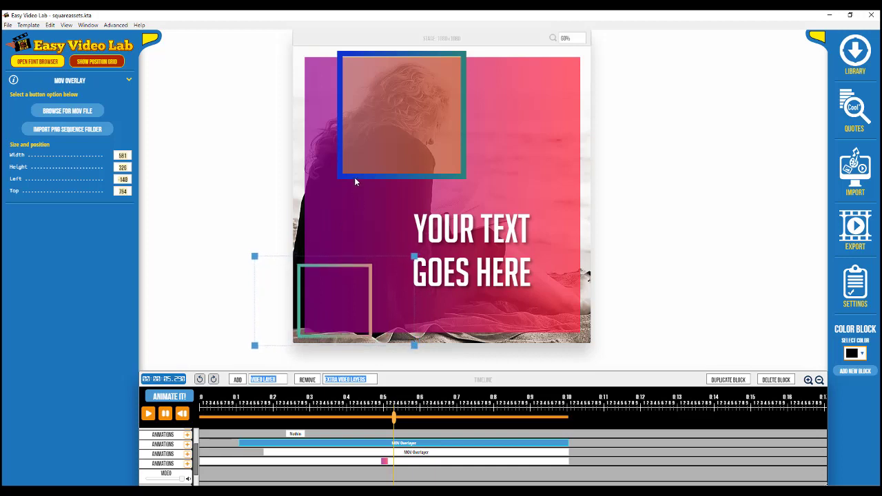
Shrink the large square-stroke overlay to 483 × 298 and place it beside the lower-left square
click(332, 190)
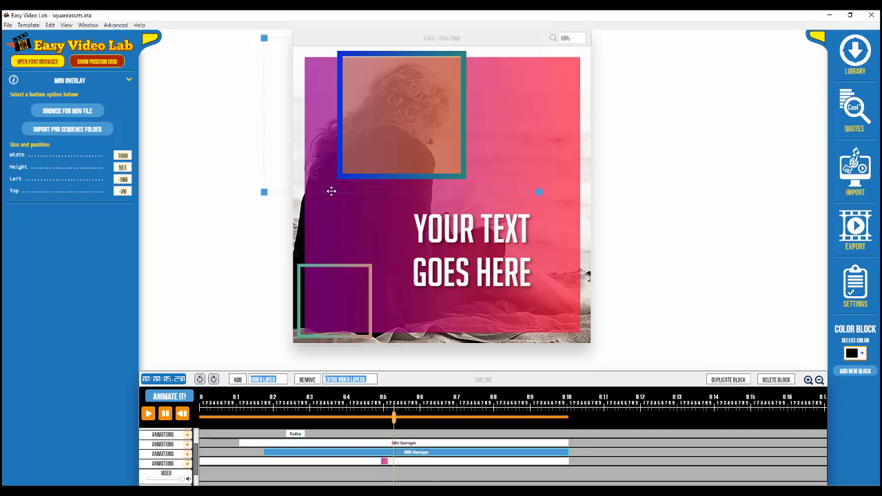
drag(263, 38, 365, 95)
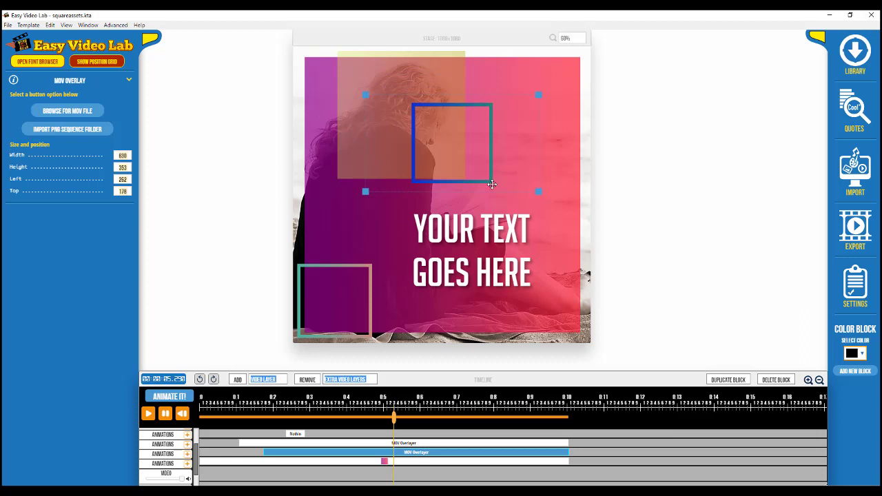
drag(492, 184, 457, 331)
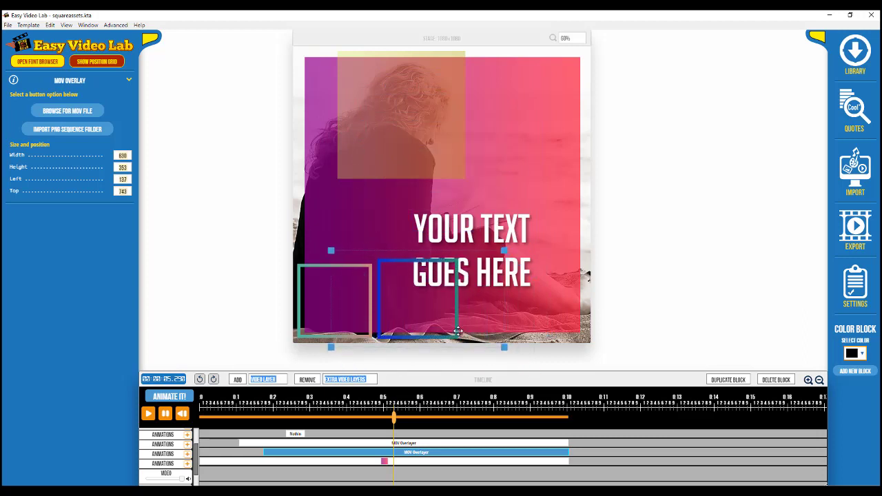
drag(504, 251, 493, 260)
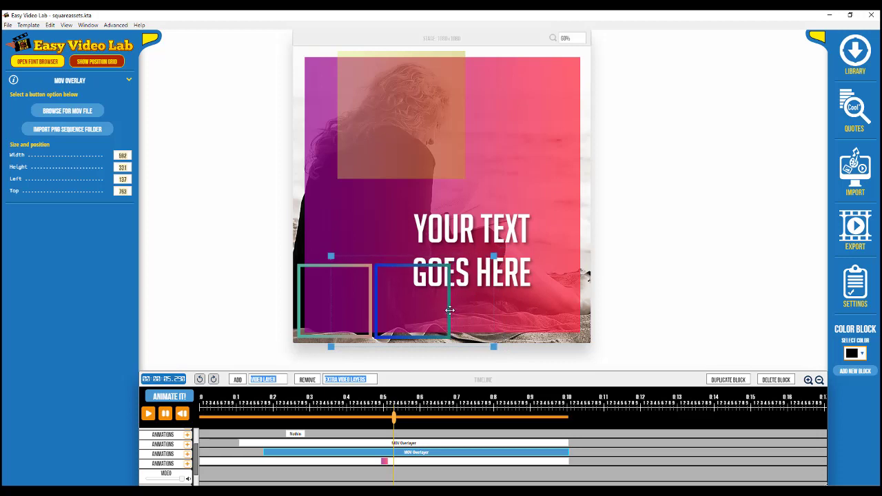
drag(449, 310, 451, 310)
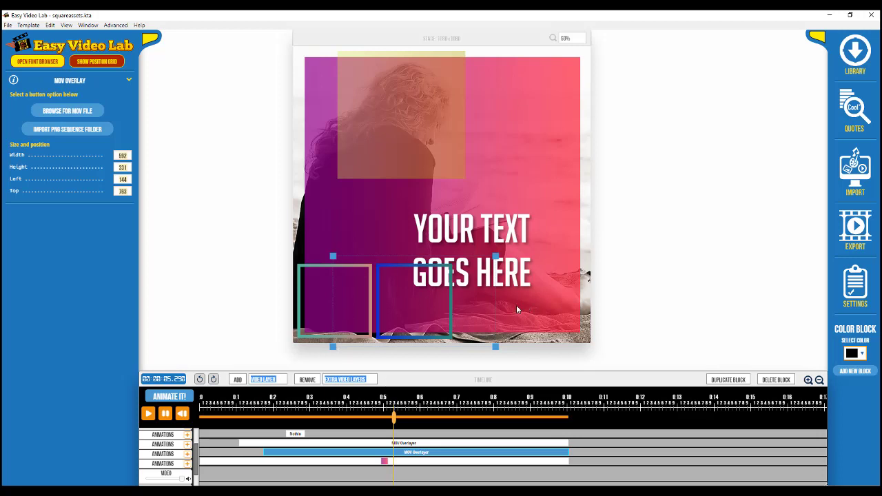
drag(495, 256, 460, 275)
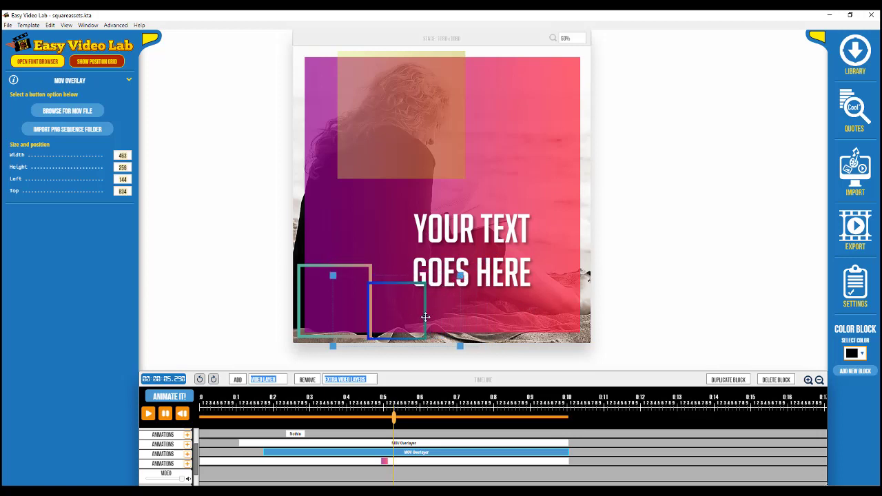
drag(432, 306, 433, 315)
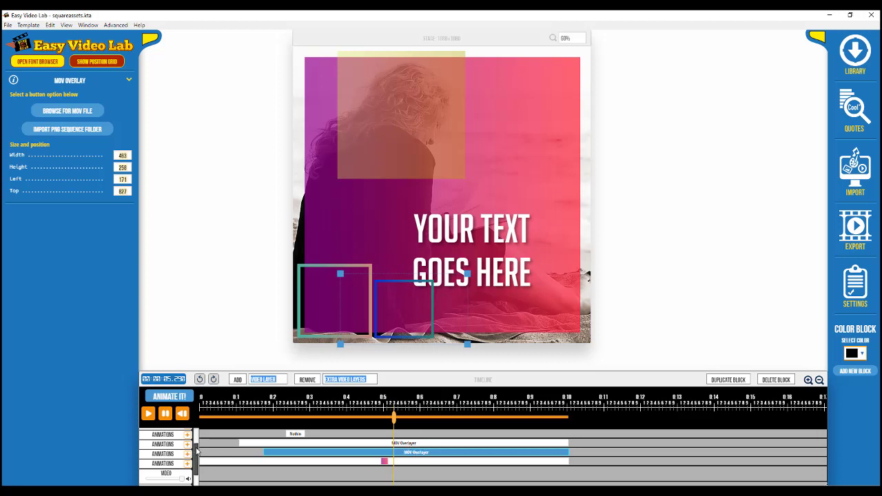
drag(193, 450, 194, 435)
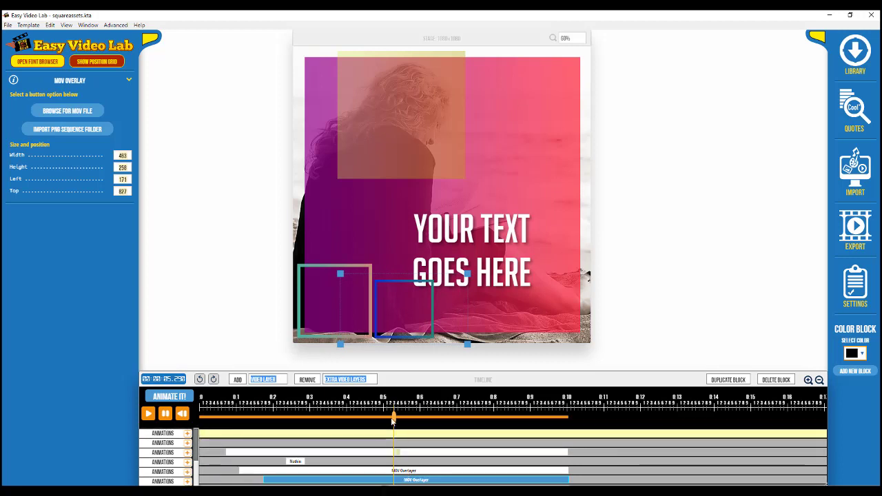
Open the Nothin' Fancy text animation's settings, then play the preview from the start and pause
click(294, 461)
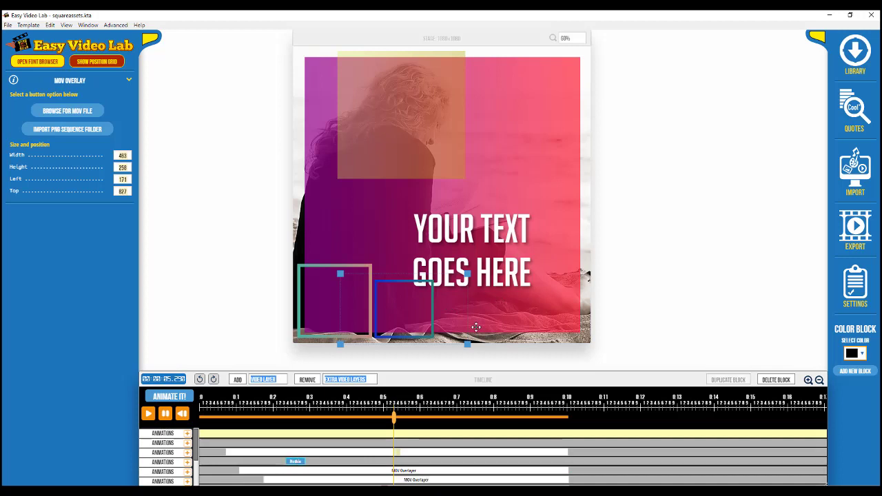
click(234, 436)
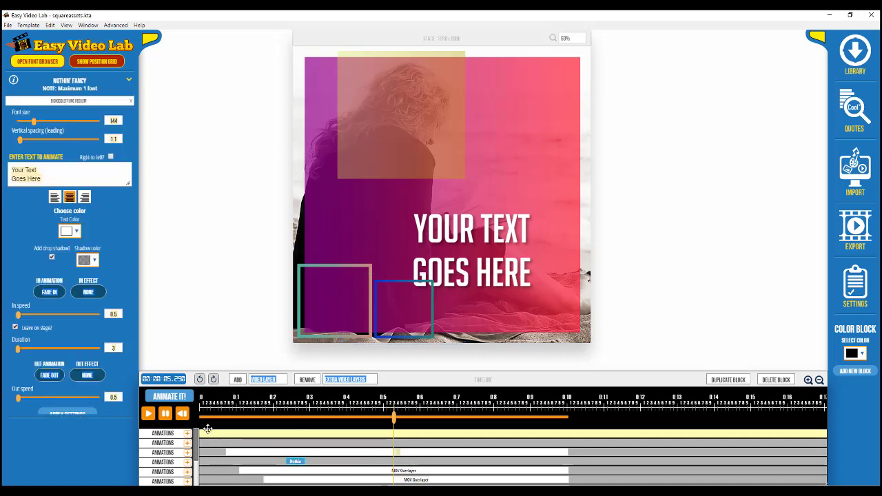
click(183, 416)
click(148, 414)
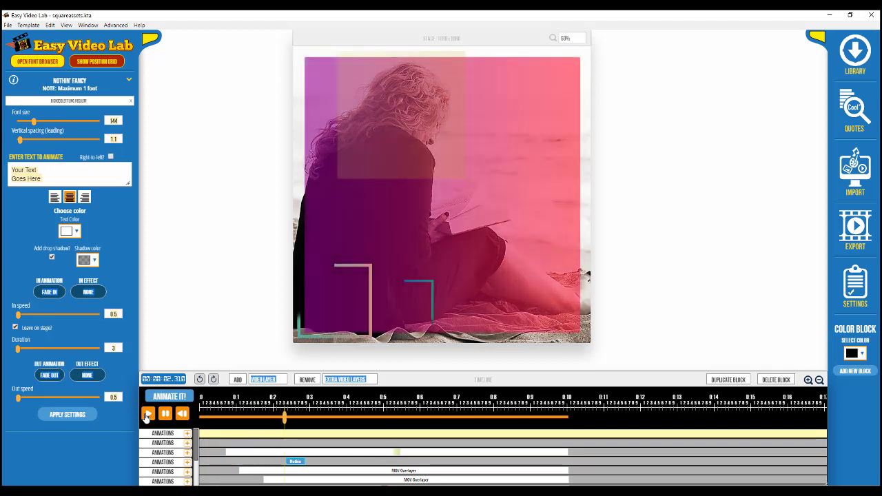
click(165, 413)
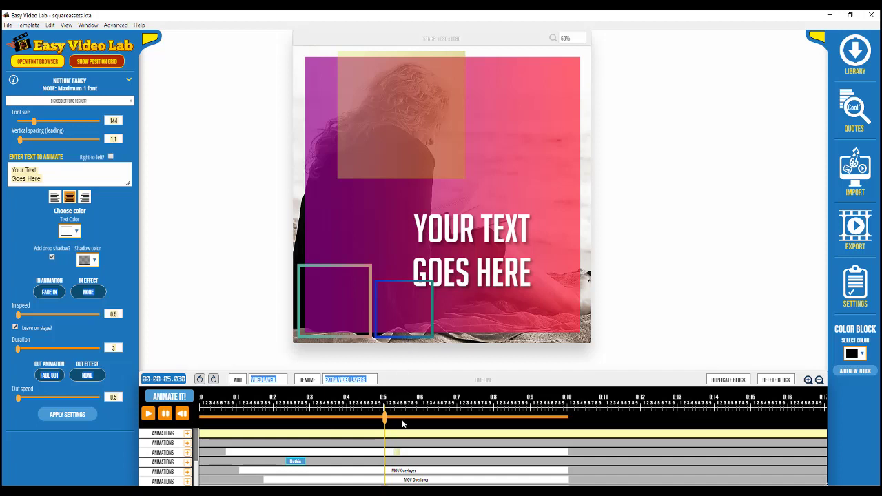
Shrink the bottom blue square overlay to 344 × 191 inside the lower-left square, then replay the preview
click(412, 471)
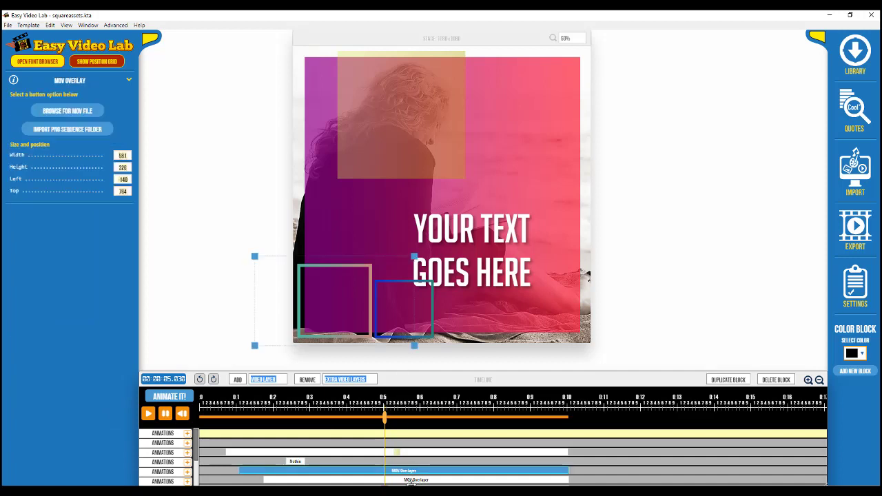
click(411, 480)
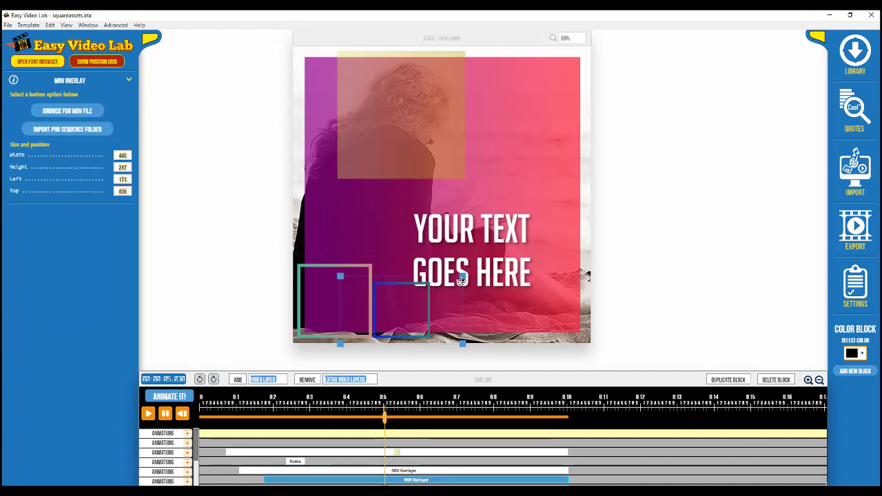
drag(461, 280, 348, 307)
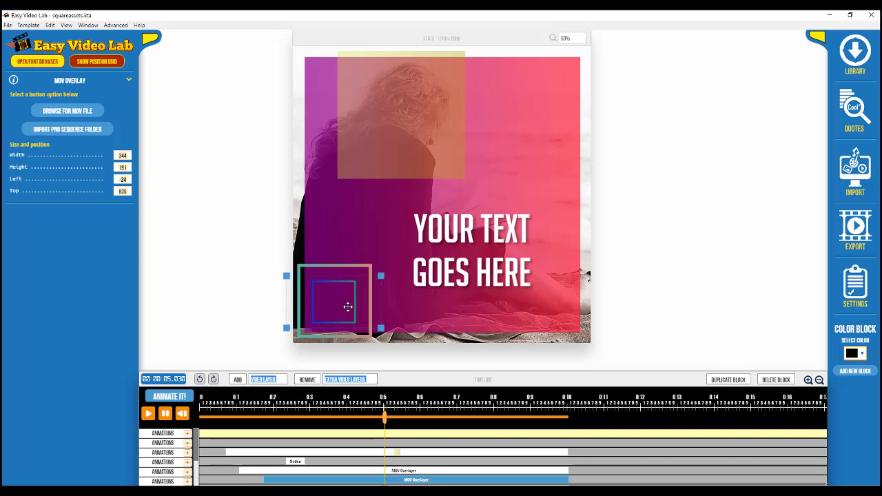
click(181, 413)
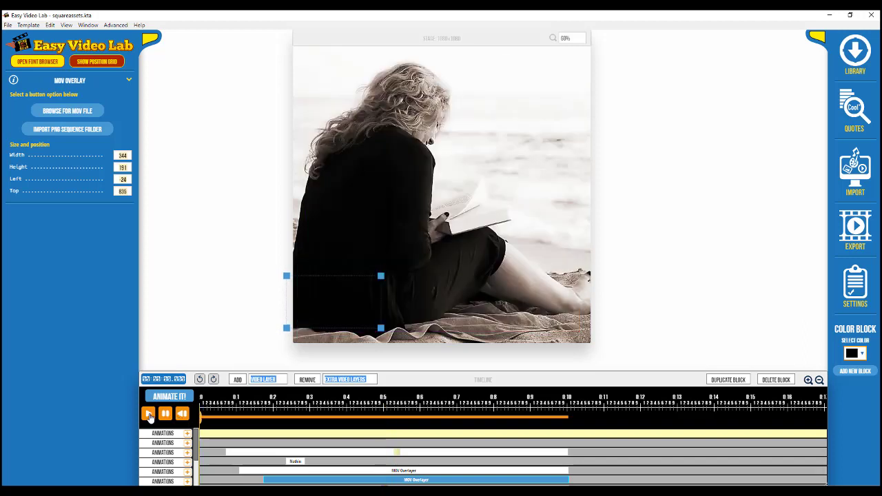
click(149, 414)
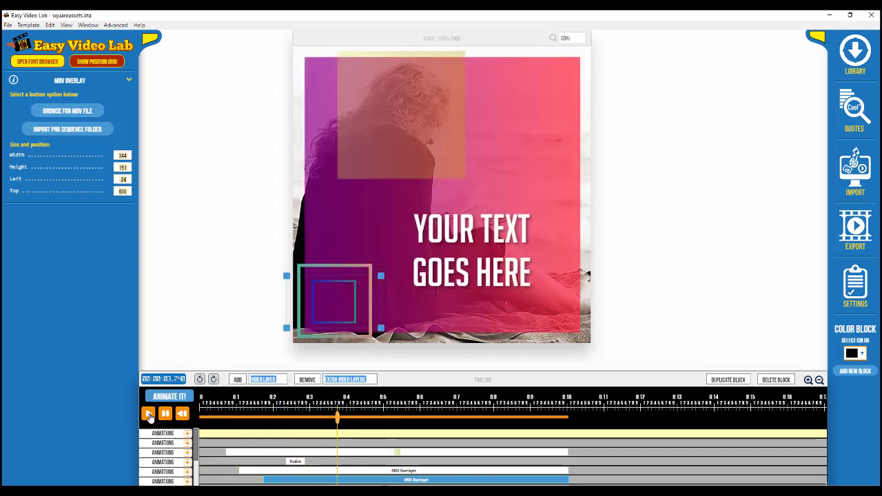
click(164, 414)
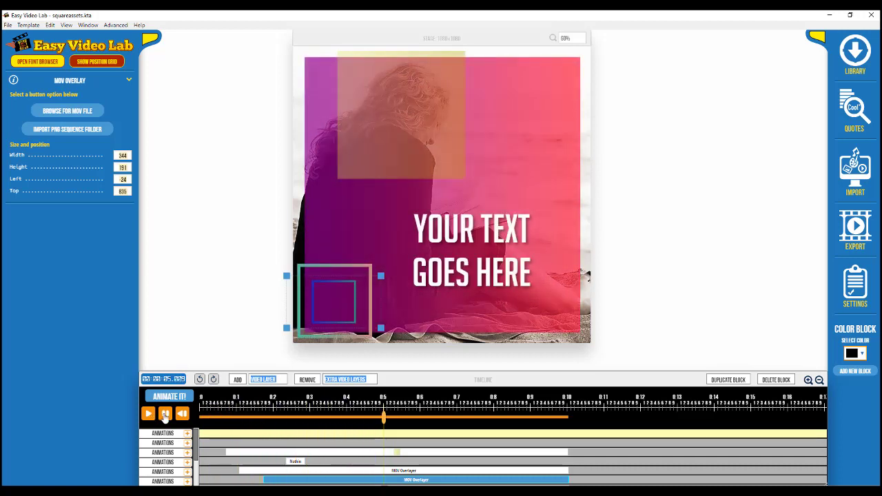